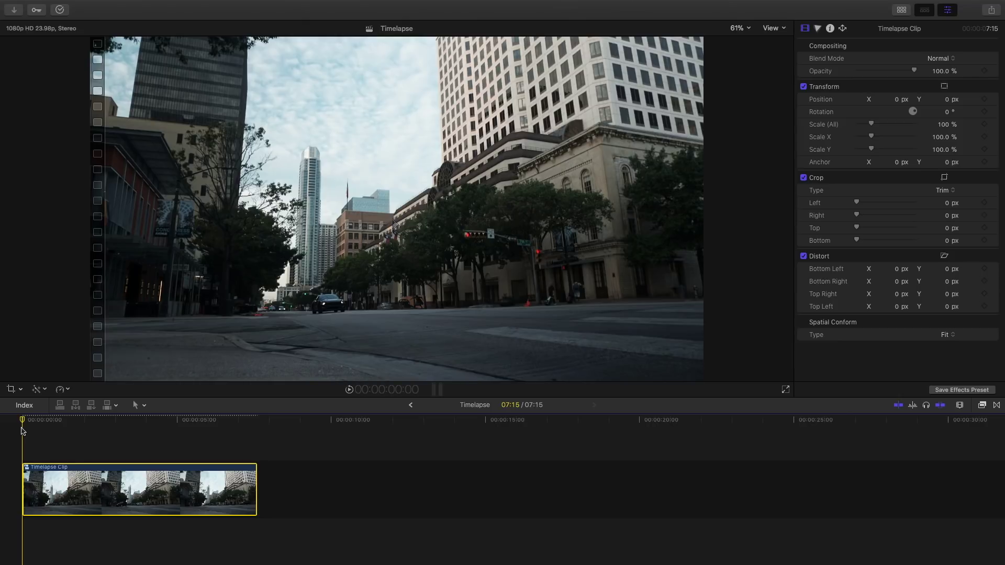
Play the Timelapse clip and stop at 4:15 to preview it
key(space)
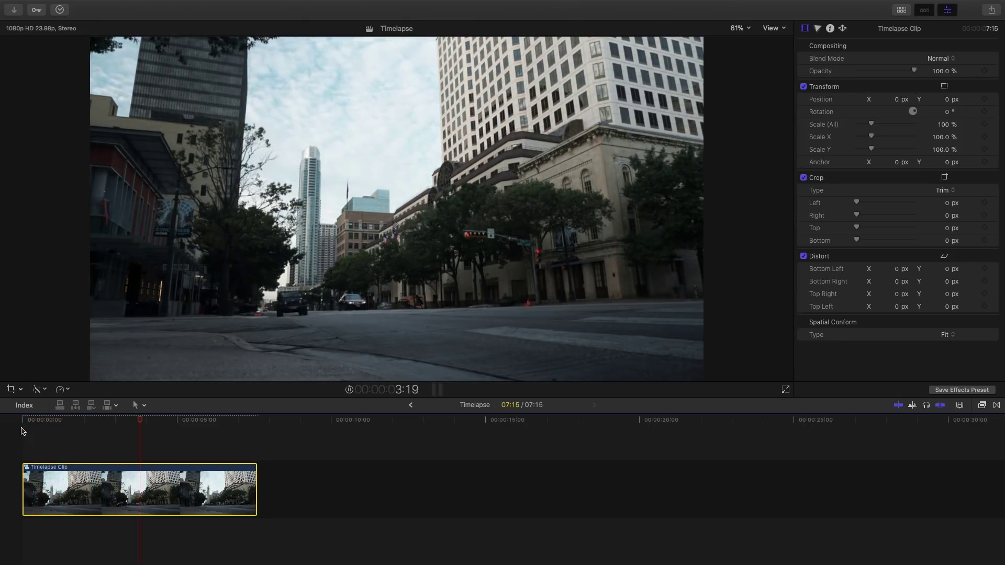
key(space)
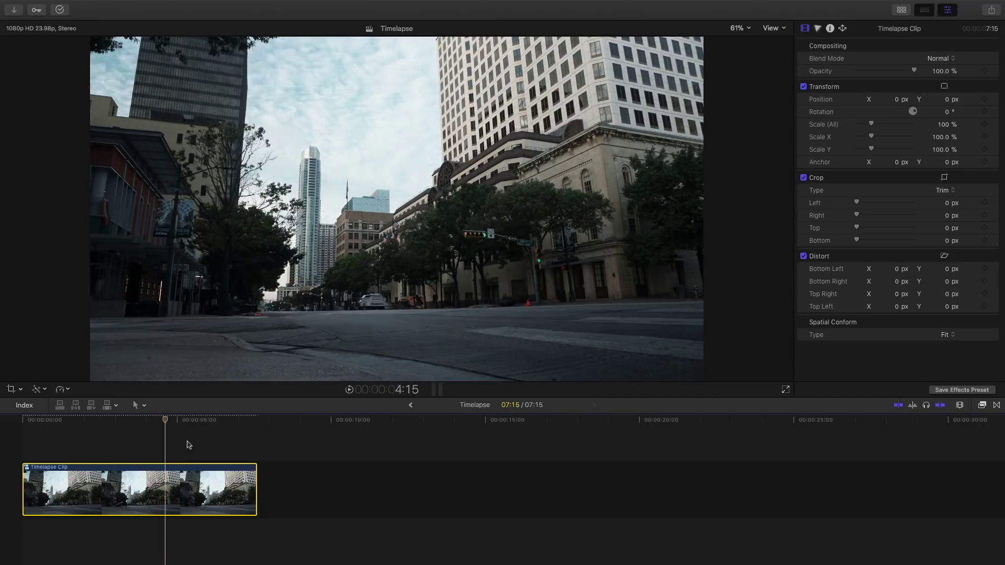
Apply a Ken Burns crop, swap its Start and End frames, and shrink the End frame
click(20, 389)
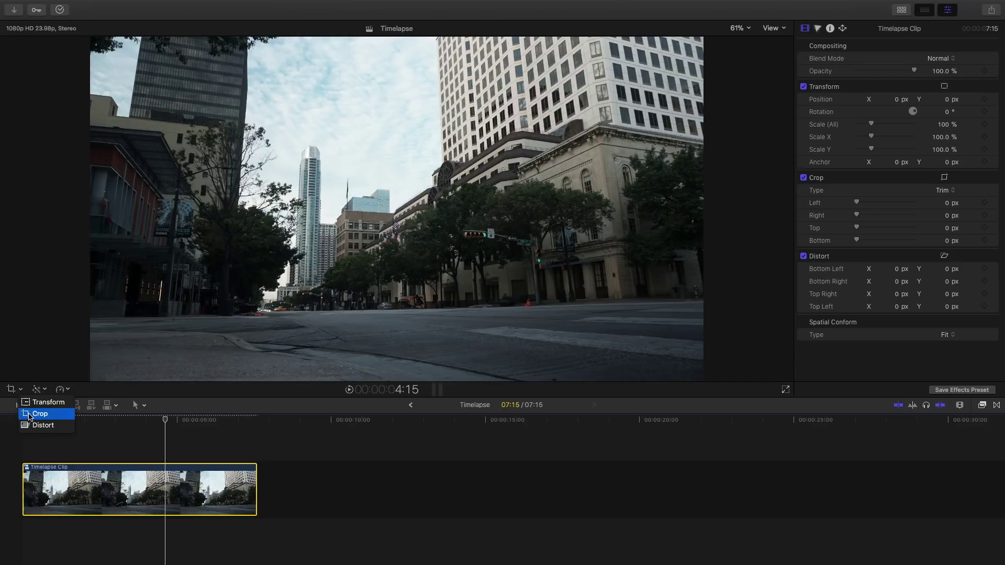
click(30, 415)
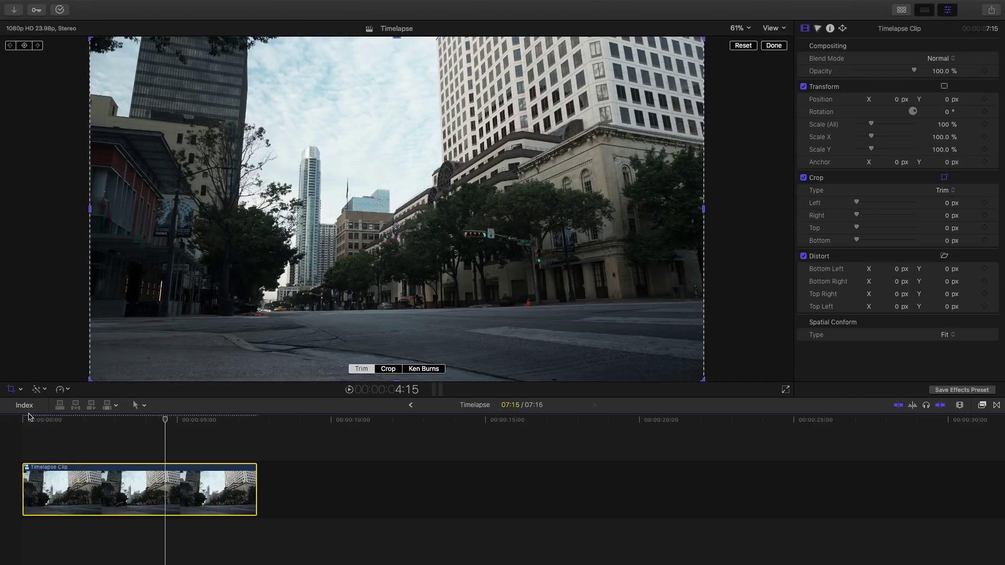
click(431, 370)
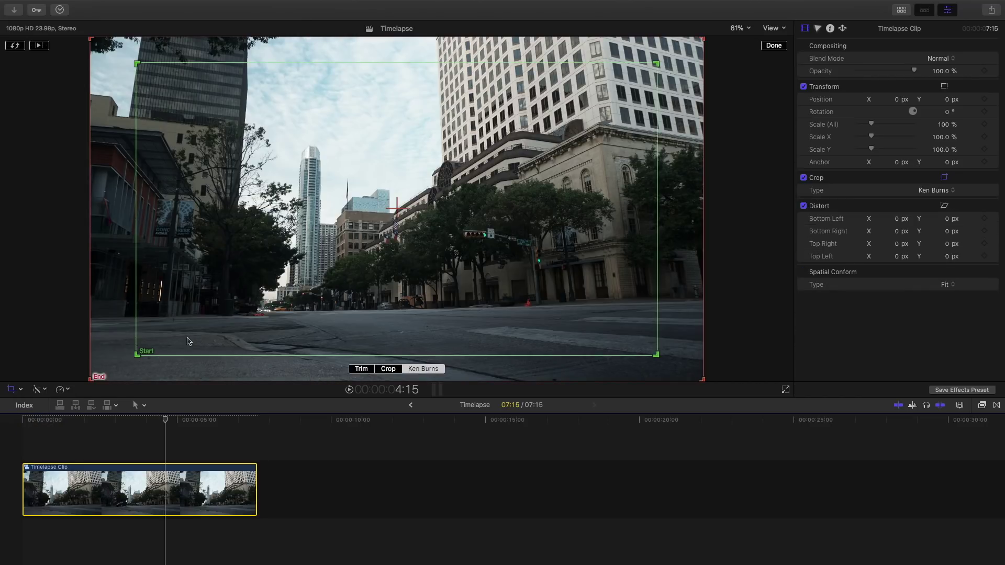
click(100, 366)
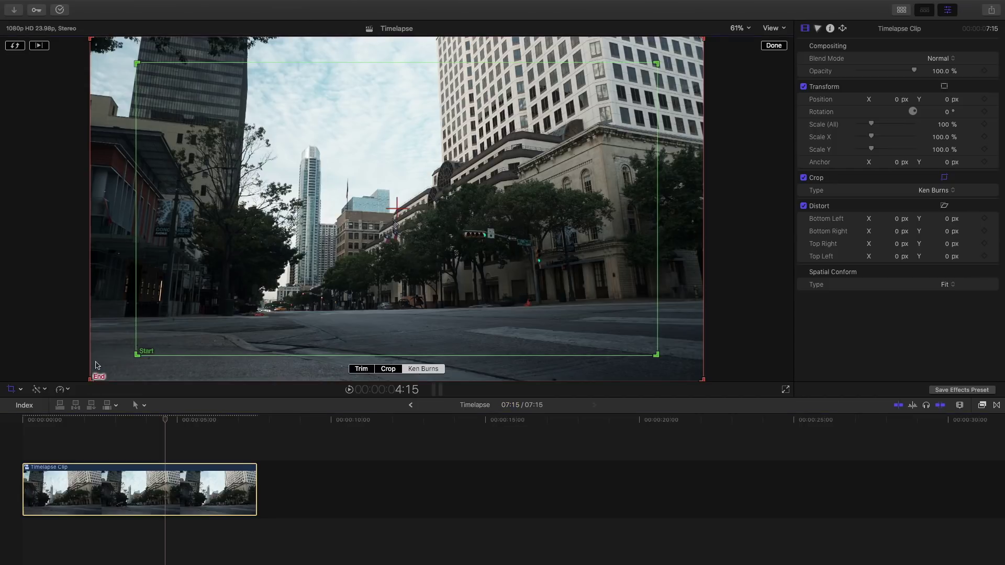
click(108, 335)
click(328, 245)
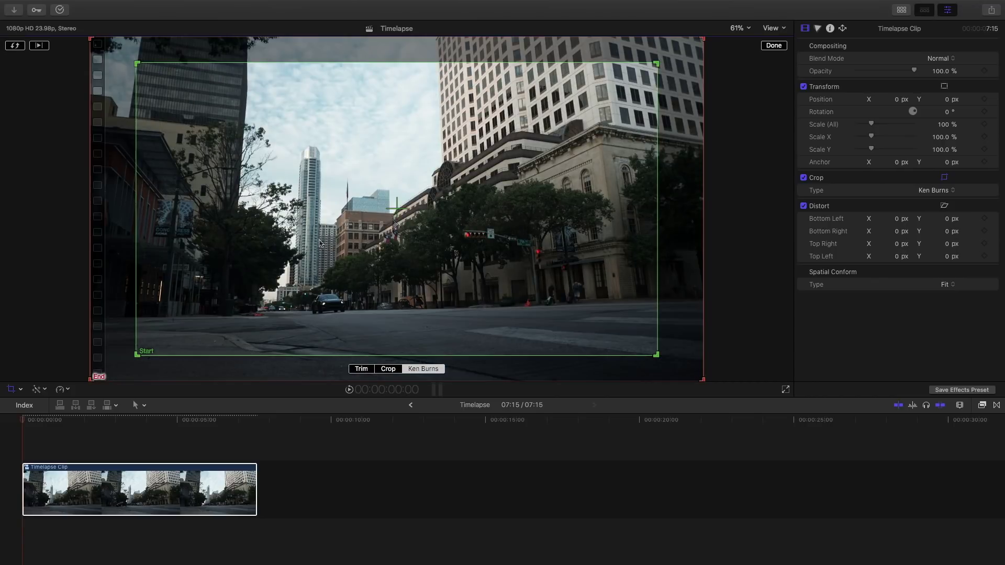
click(15, 45)
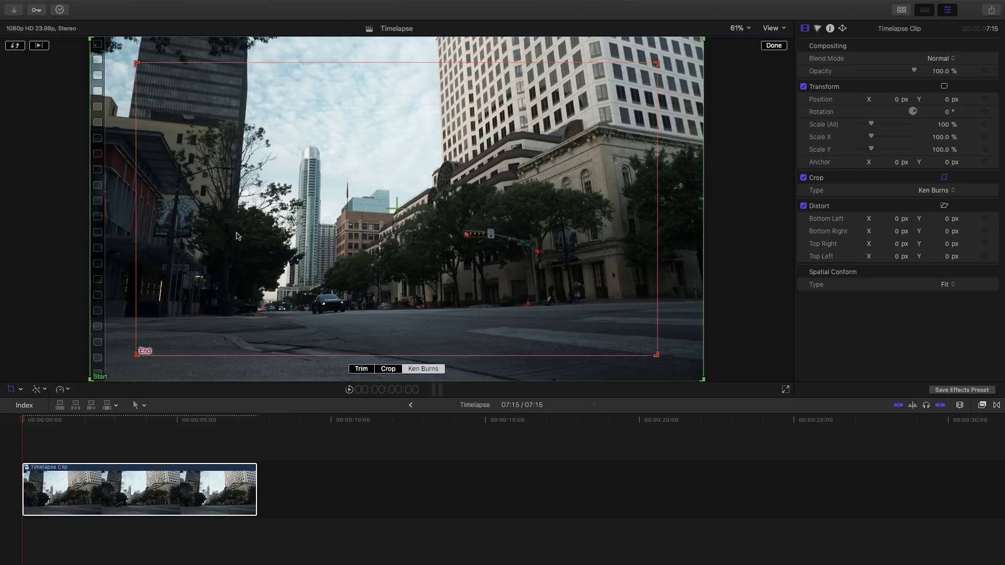
drag(138, 354, 204, 316)
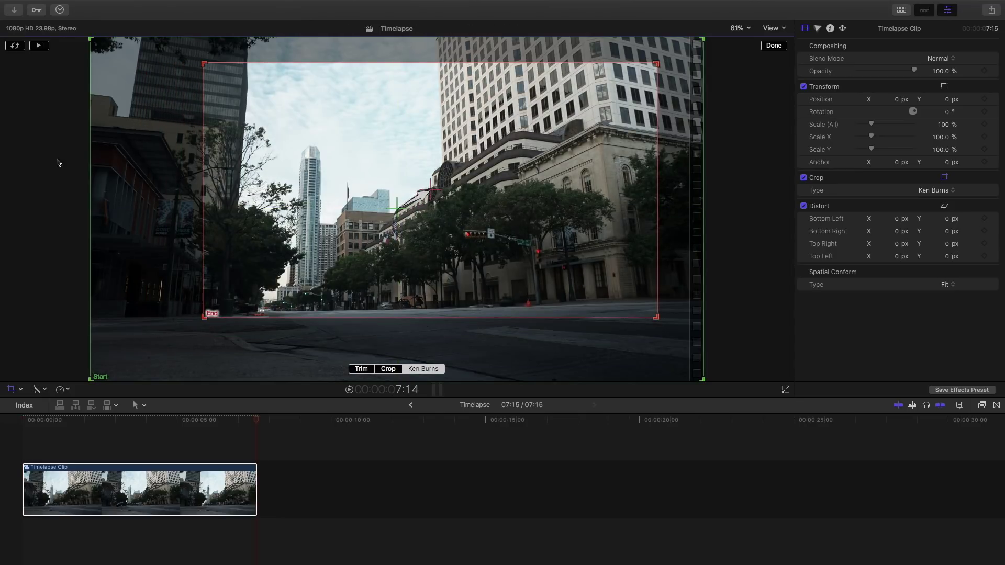
Swap the Ken Burns frames again, centre the tight inner frame, and finish the edit
click(16, 47)
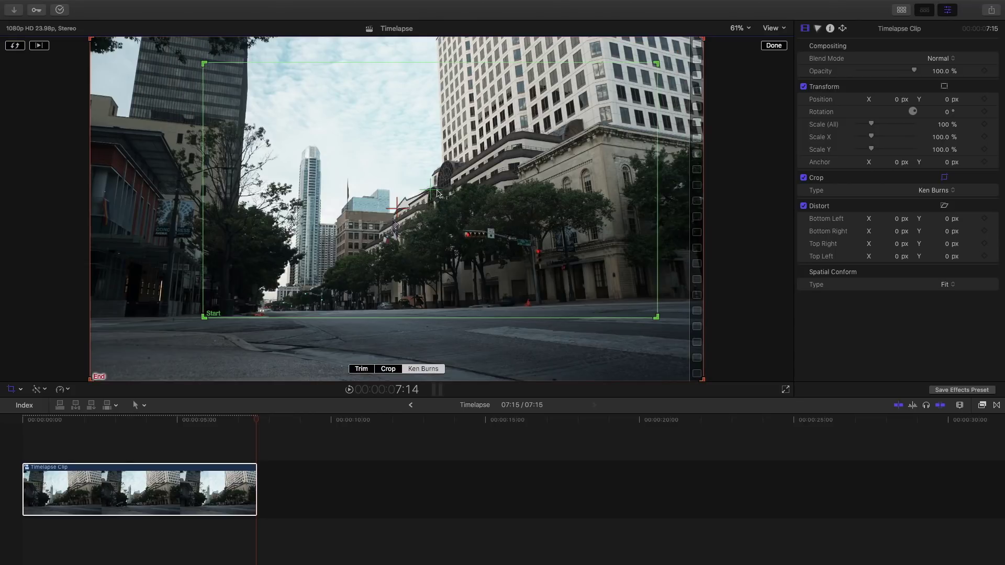
drag(438, 193, 403, 207)
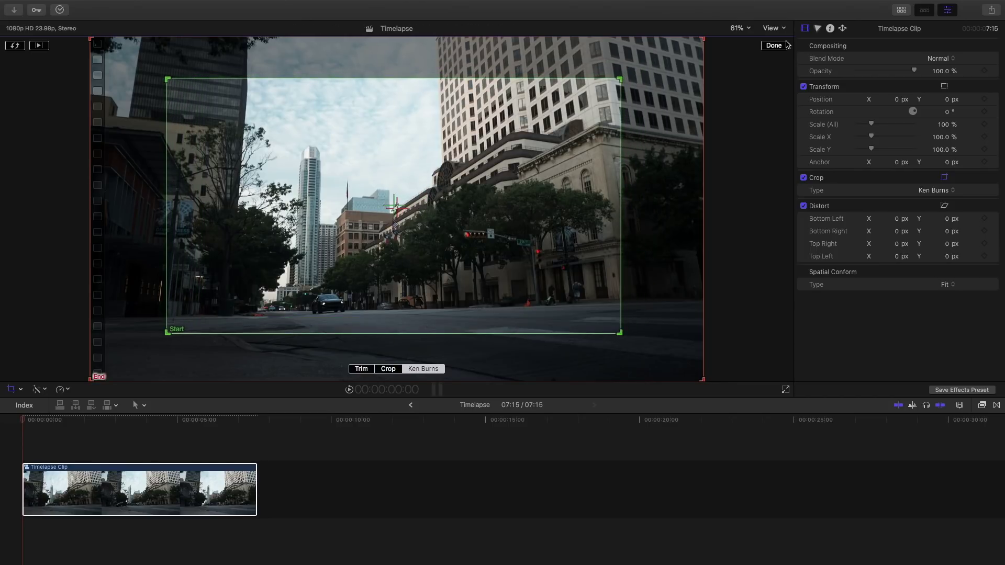
click(41, 46)
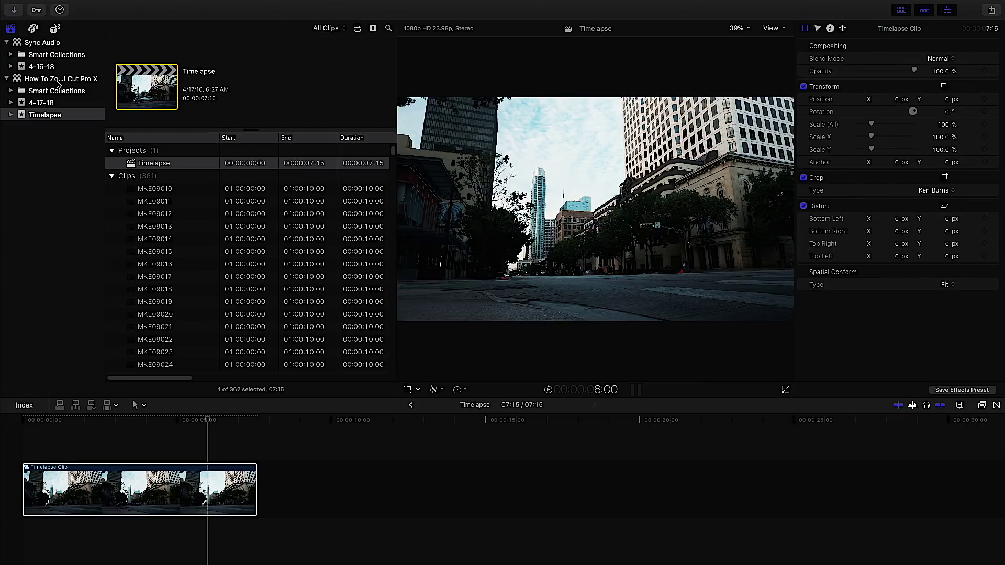
Open the 'How To Record High Quality Audio Straight to The Camera' project and hide the browser
click(55, 46)
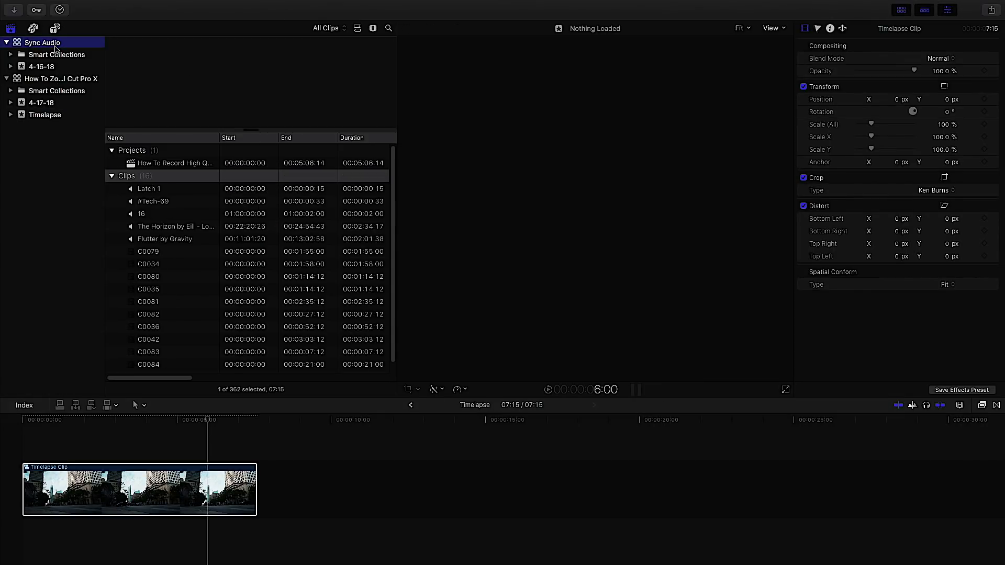
click(188, 168)
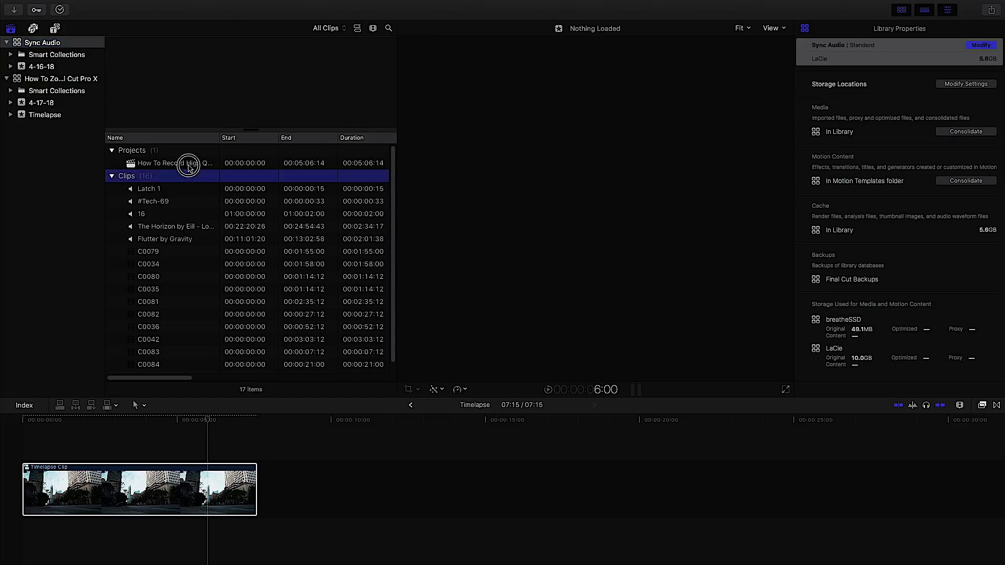
click(188, 165)
double_click(188, 166)
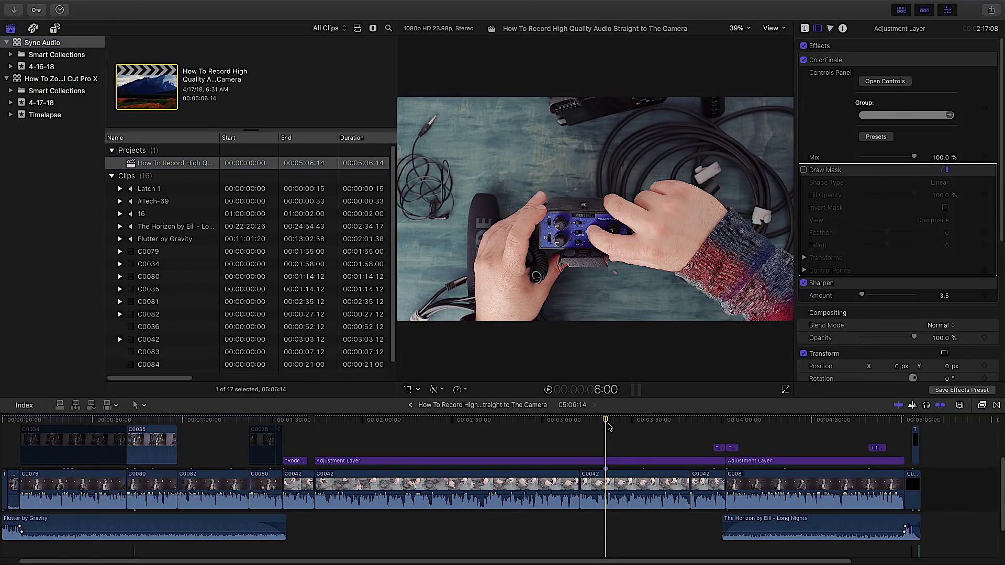
key(ctrl+super+1)
Zoom the timeline, review the shot, park near 3:15:03 and select clip C0042
key(super+equal)
key(super+equal)
key(super+equal)
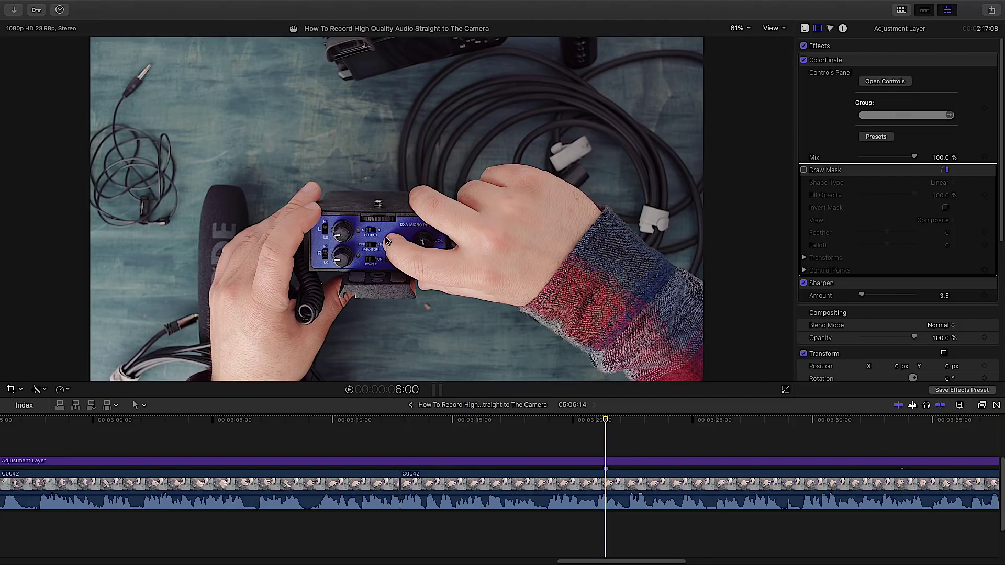
click(435, 444)
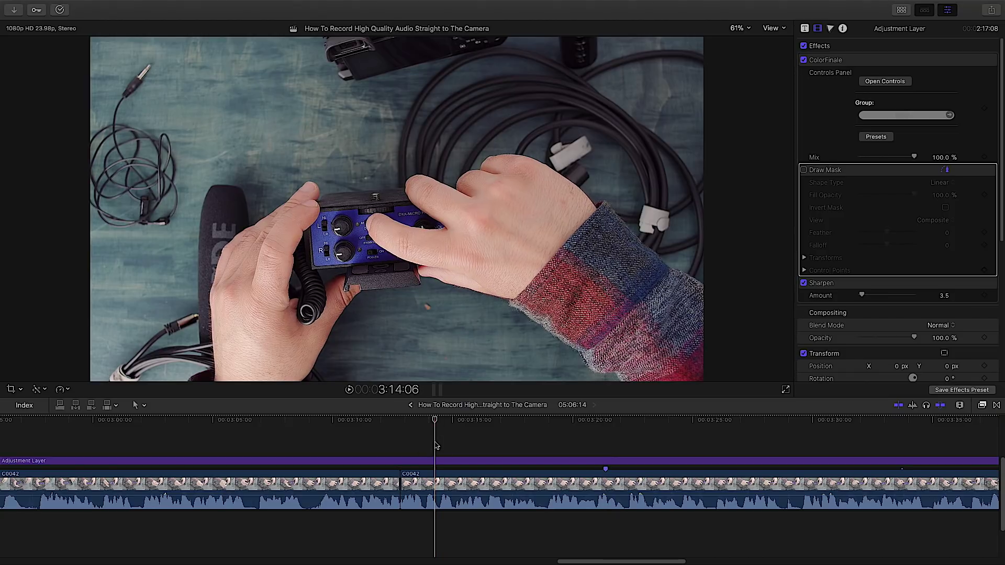
key(space)
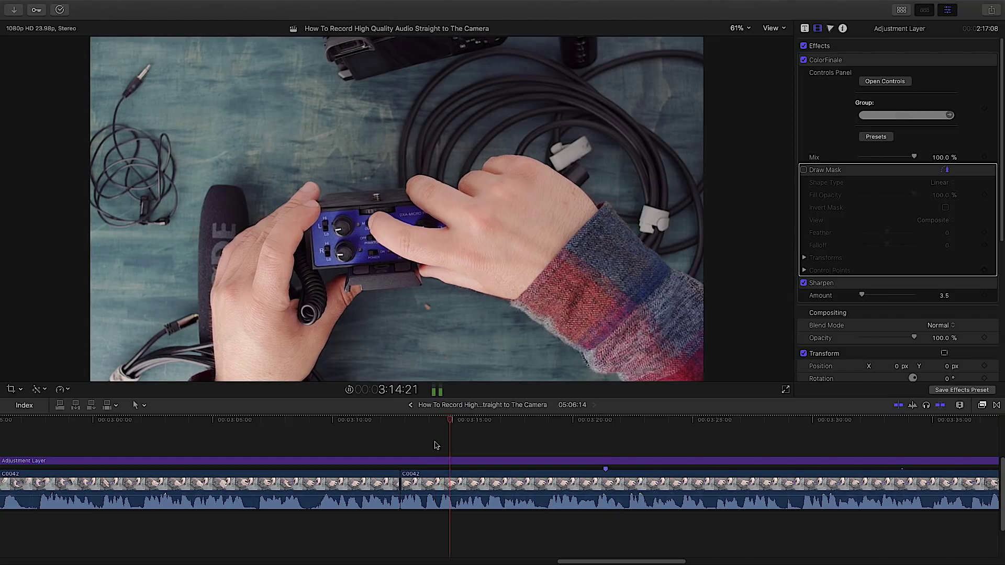
click(477, 420)
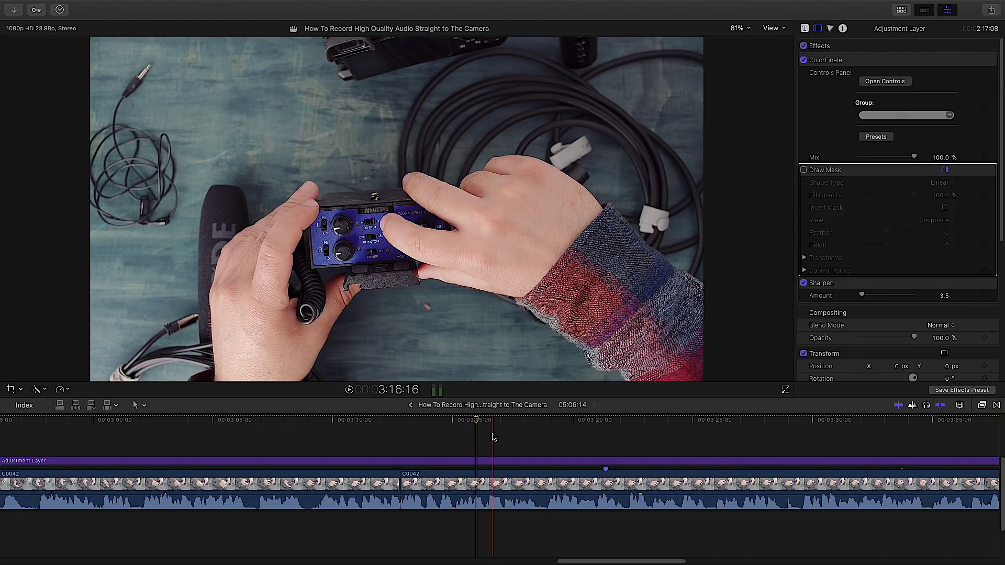
drag(477, 420, 457, 424)
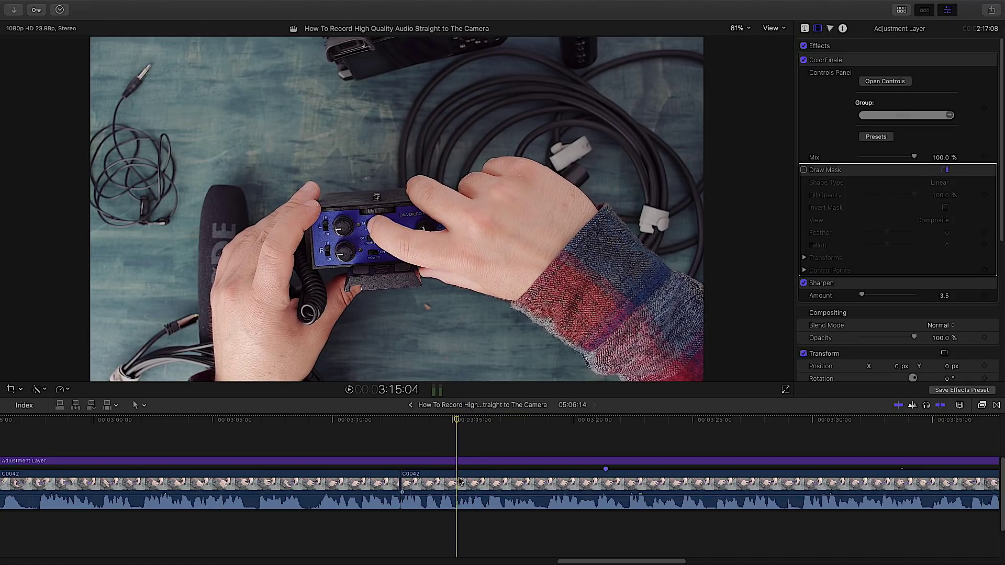
click(459, 480)
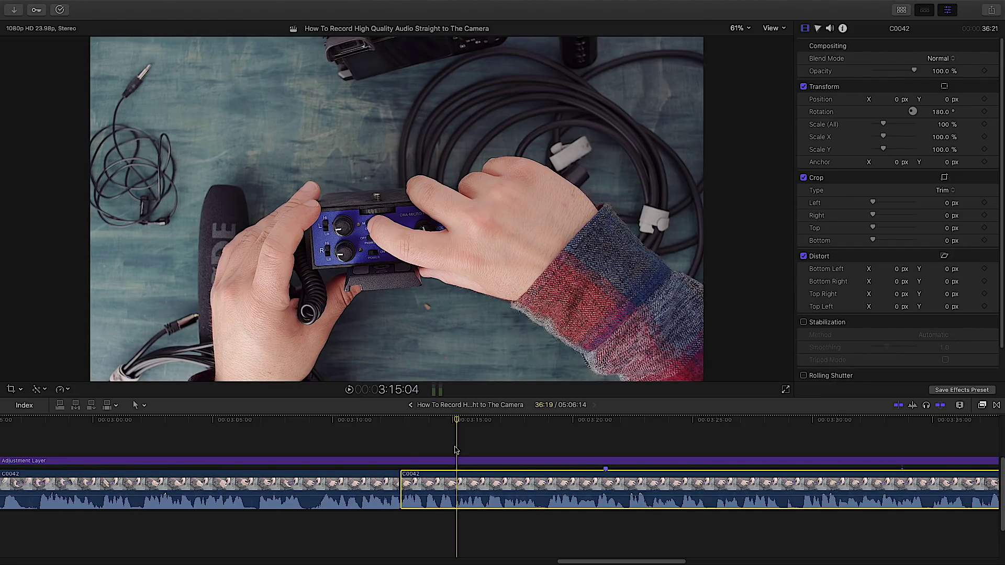
click(21, 390)
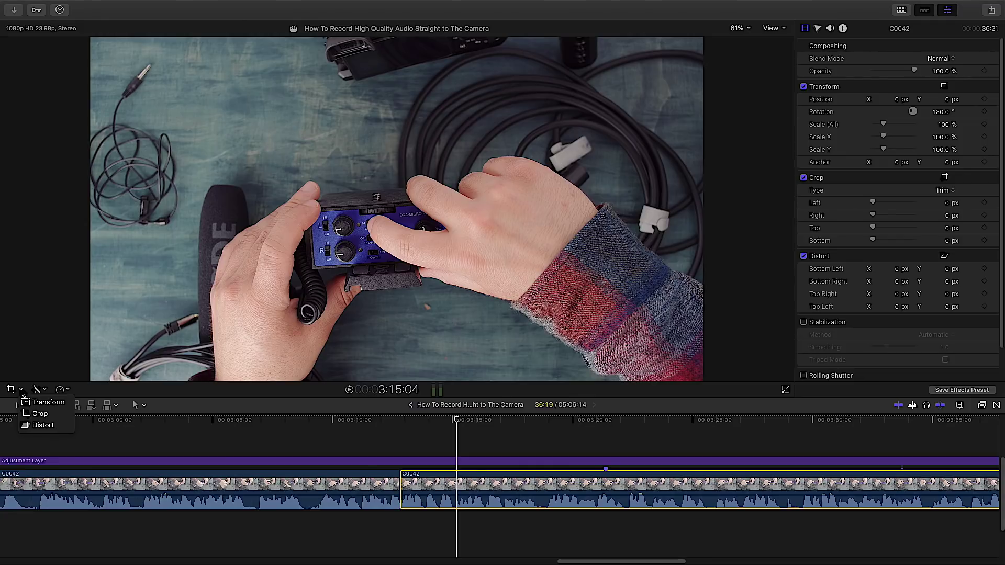
Set starting Transform keyframes on C0042, then zoom to about 120% ten frames later
click(26, 403)
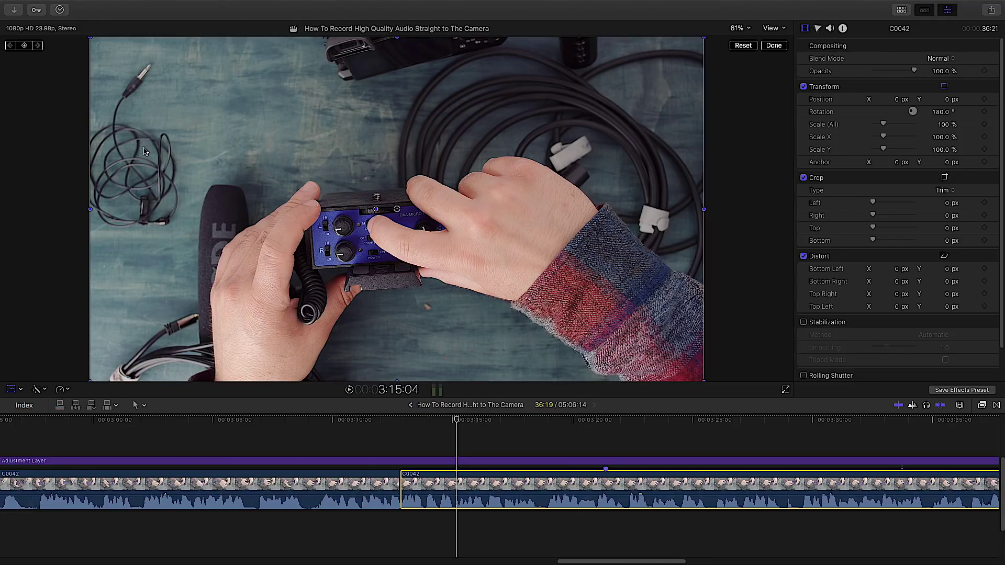
click(24, 46)
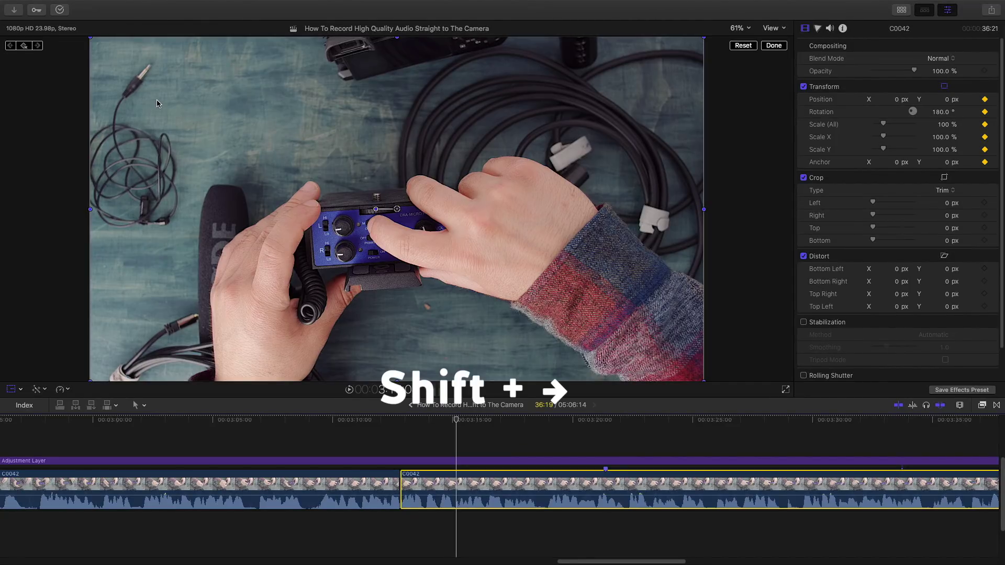
key(shift+Right)
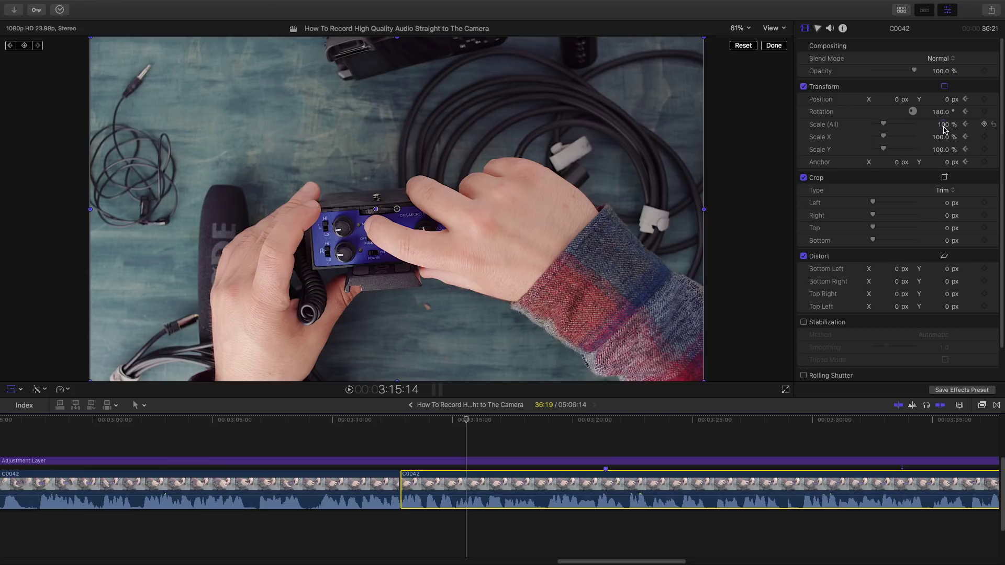
drag(943, 131, 943, 128)
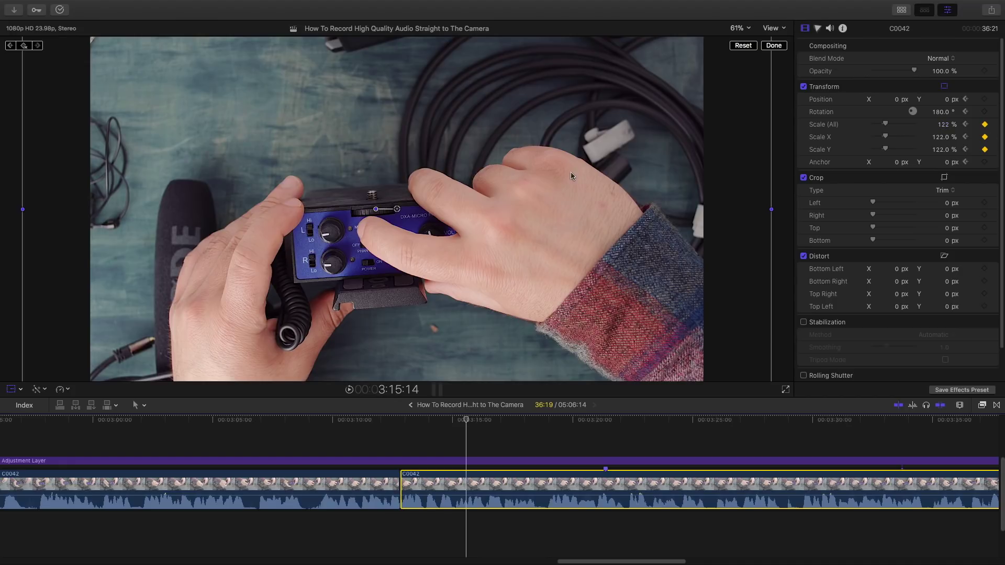
Rotate the image a few degrees further and reposition it vertically in the frame
click(377, 212)
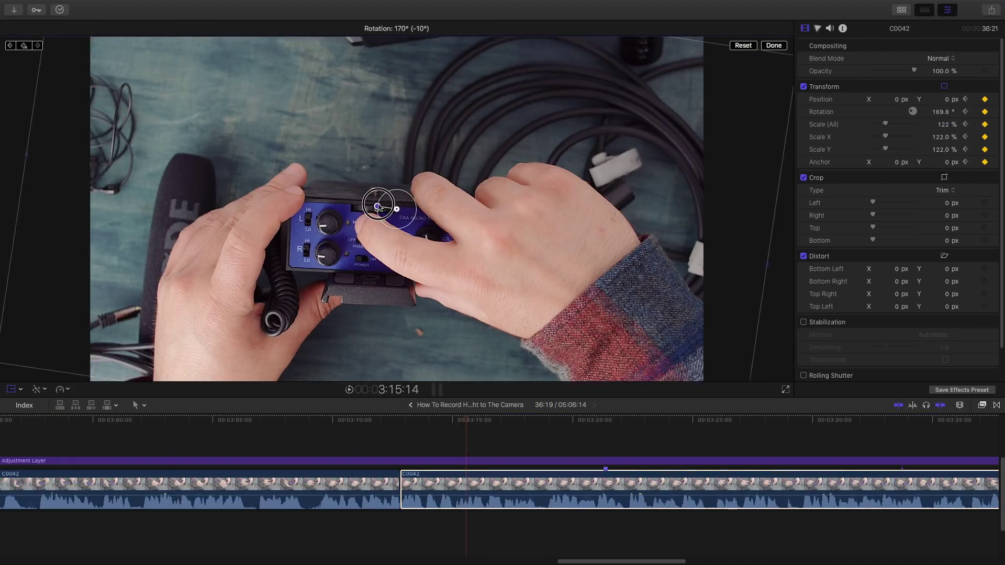
drag(379, 206, 380, 205)
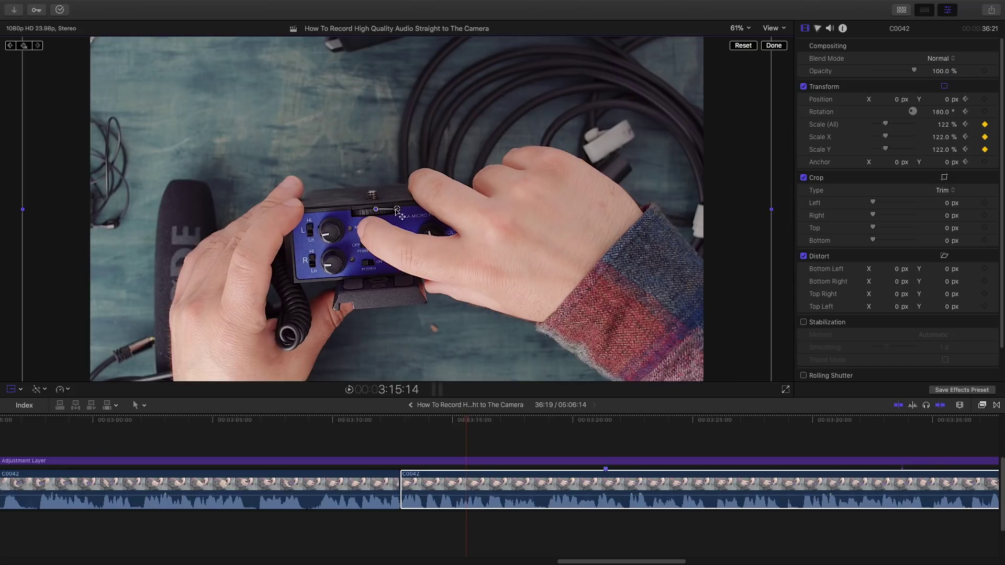
drag(397, 213, 403, 184)
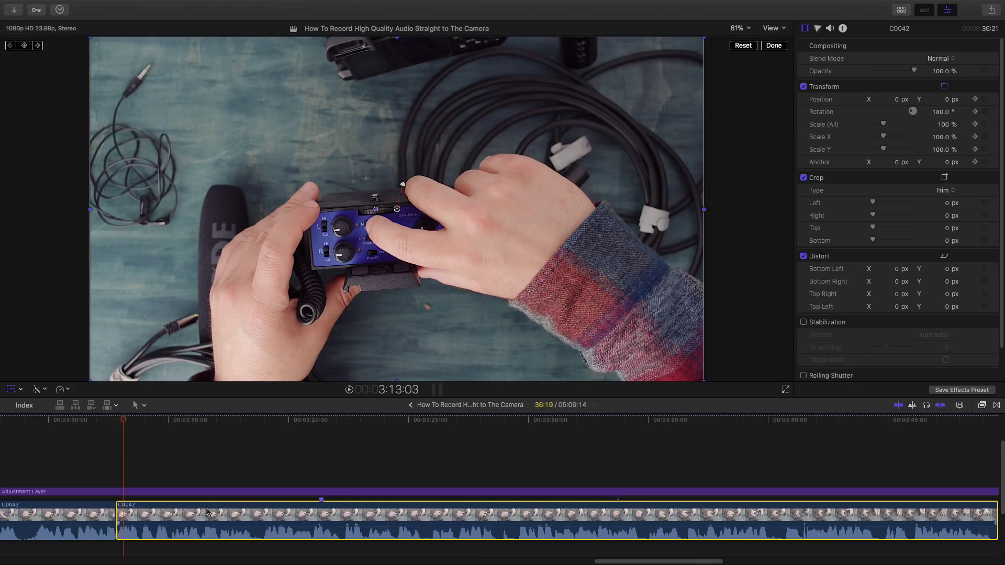
Show the Video Animation lanes, play the zoom-in, and scrub to the 122% frame at 3:21:09
key(ctrl+v)
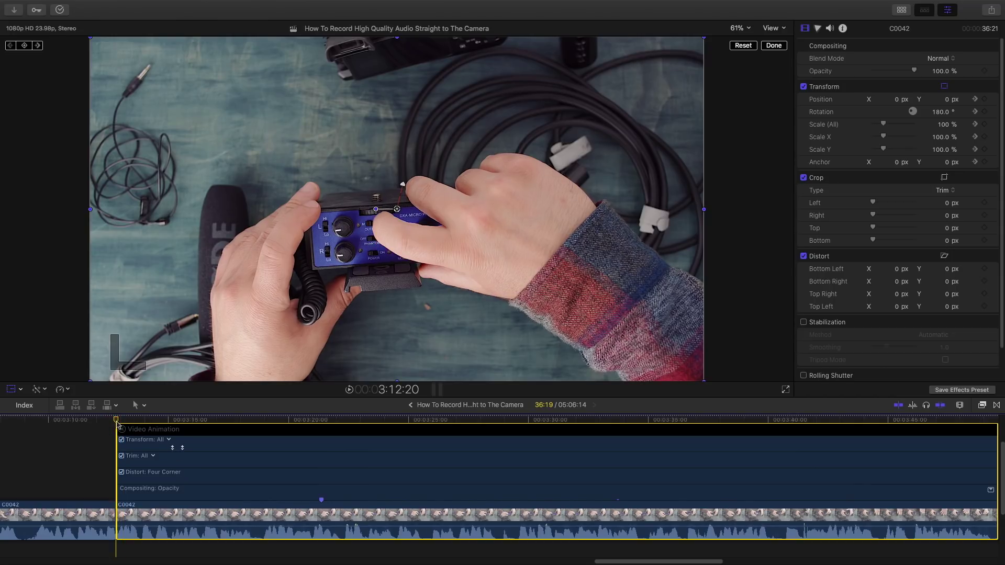
key(space)
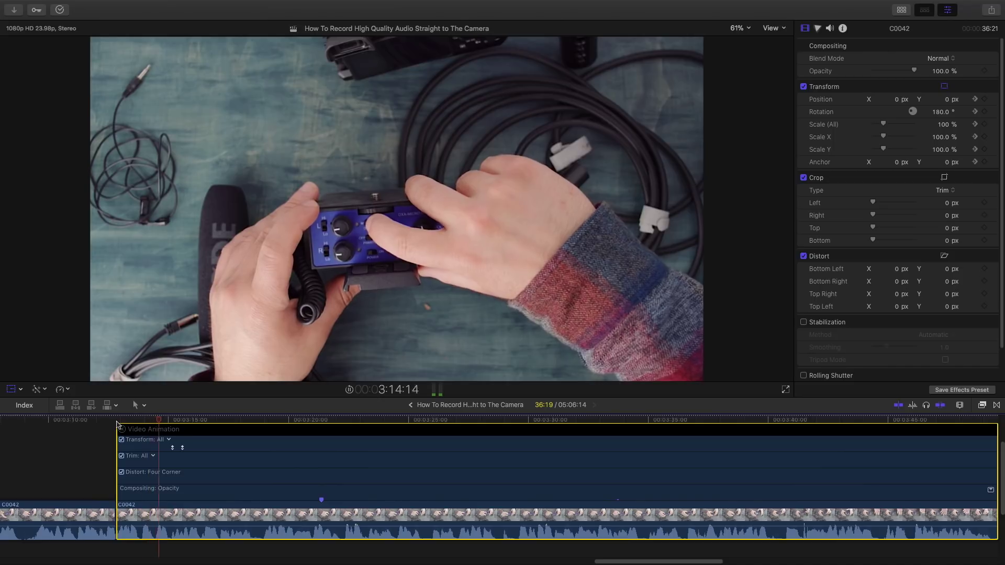
key(space)
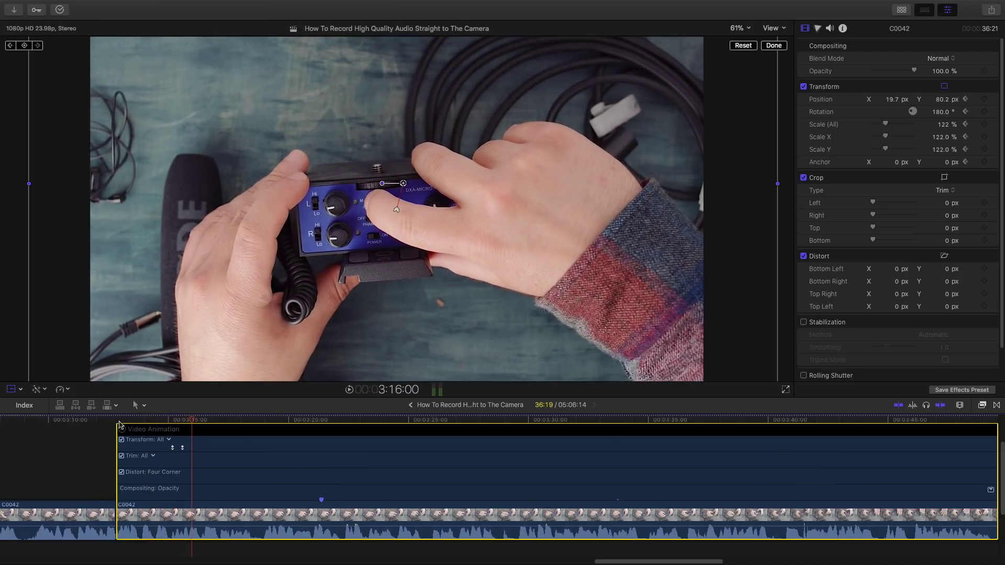
click(194, 422)
drag(193, 421, 320, 435)
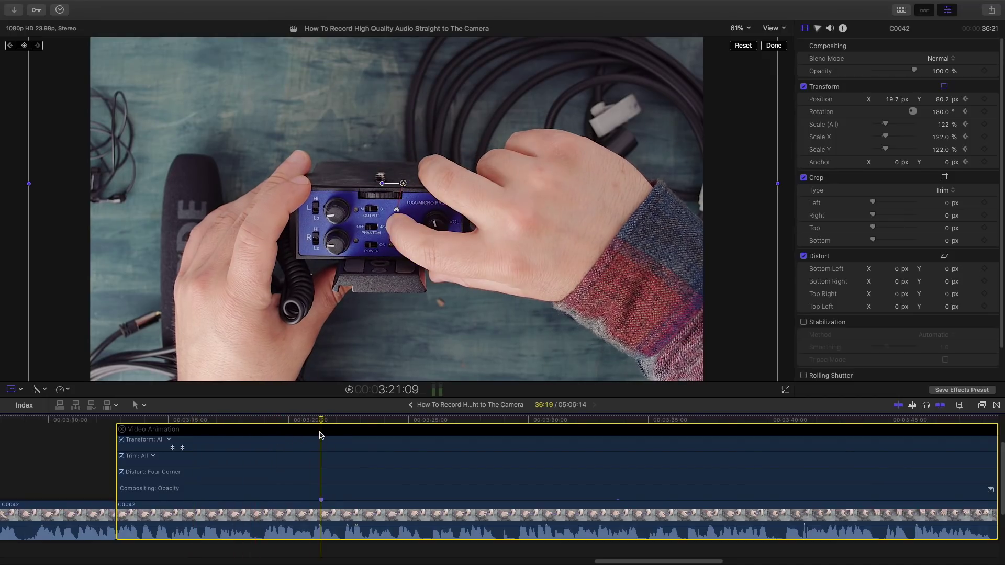
Keyframe the Transform at 3:21:09, step ten frames forward, and lower scale to 109%
click(25, 46)
key(shift+Right)
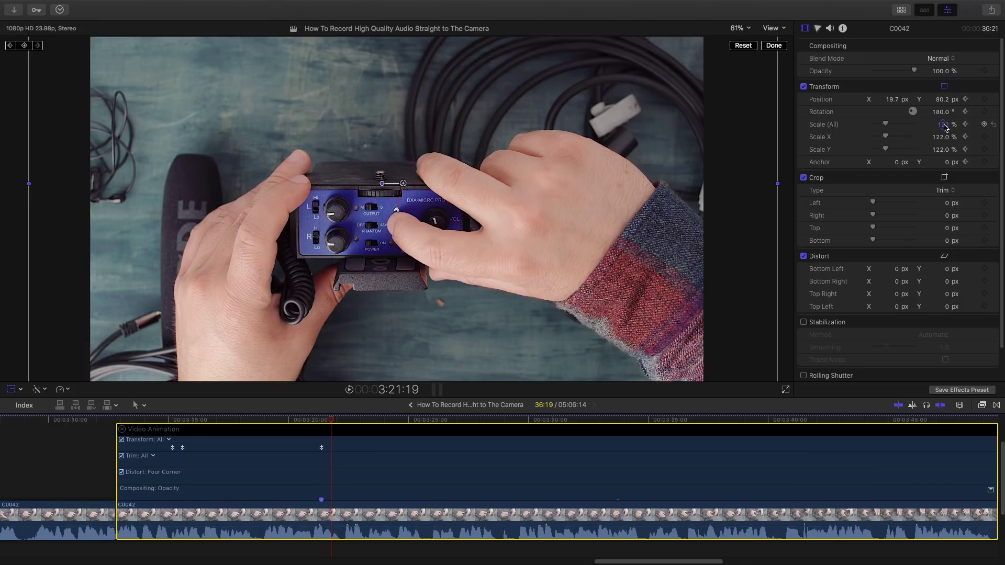
click(945, 127)
text(119)
key(Return)
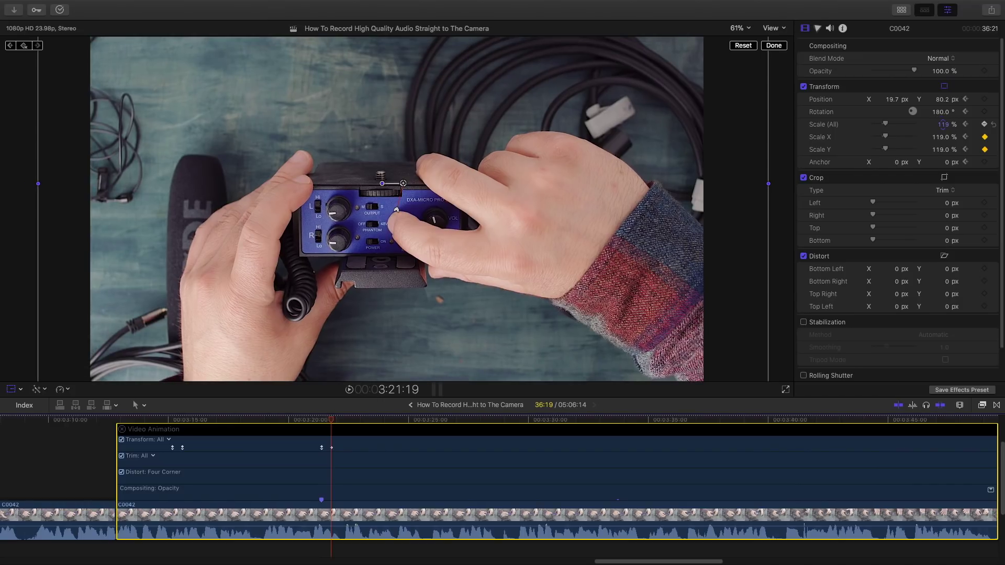
click(943, 125)
text(109)
key(Return)
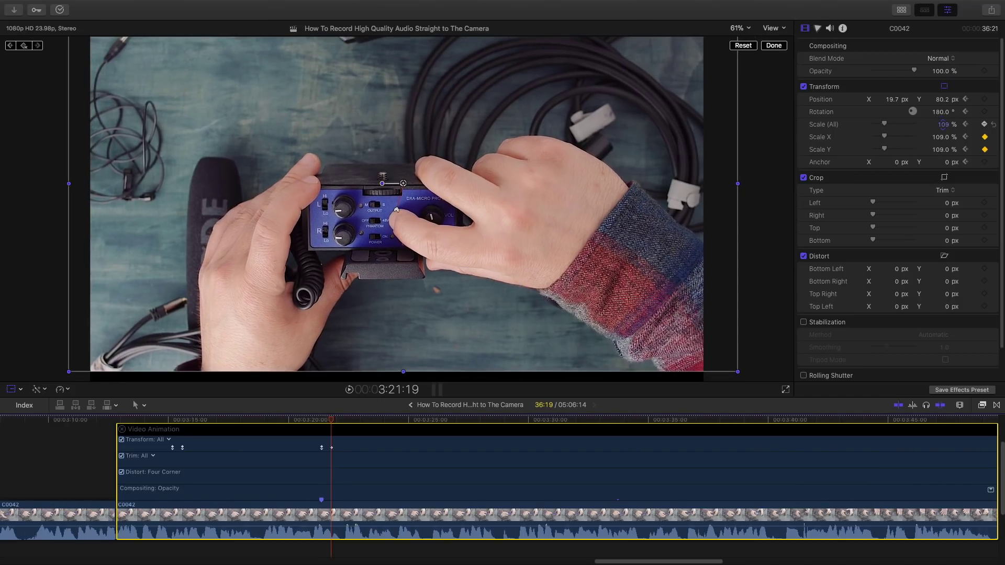
Bring the scale down through 104% and 101% to 100% and recentre the image
click(942, 124)
text(104)
key(Return)
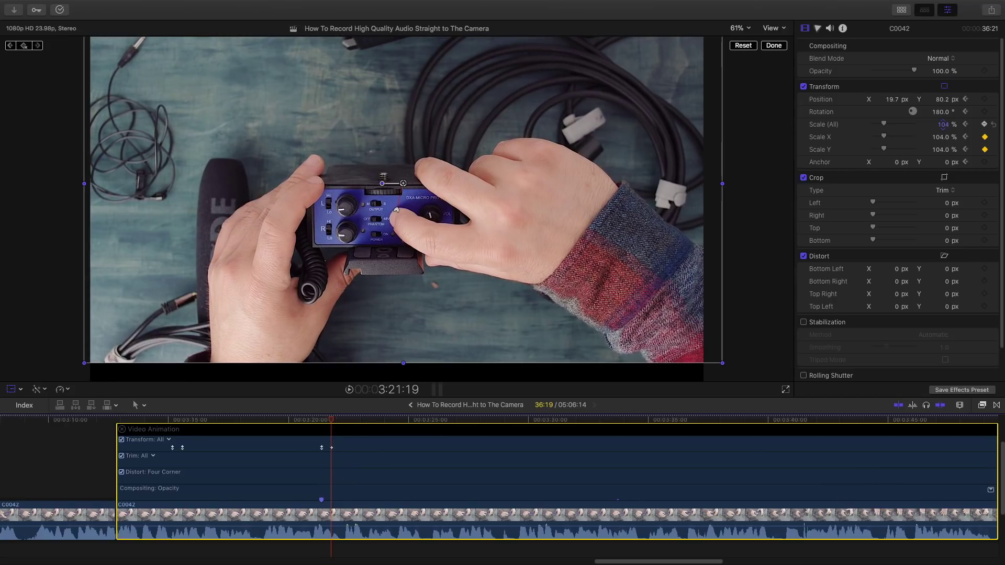
text(101)
key(Return)
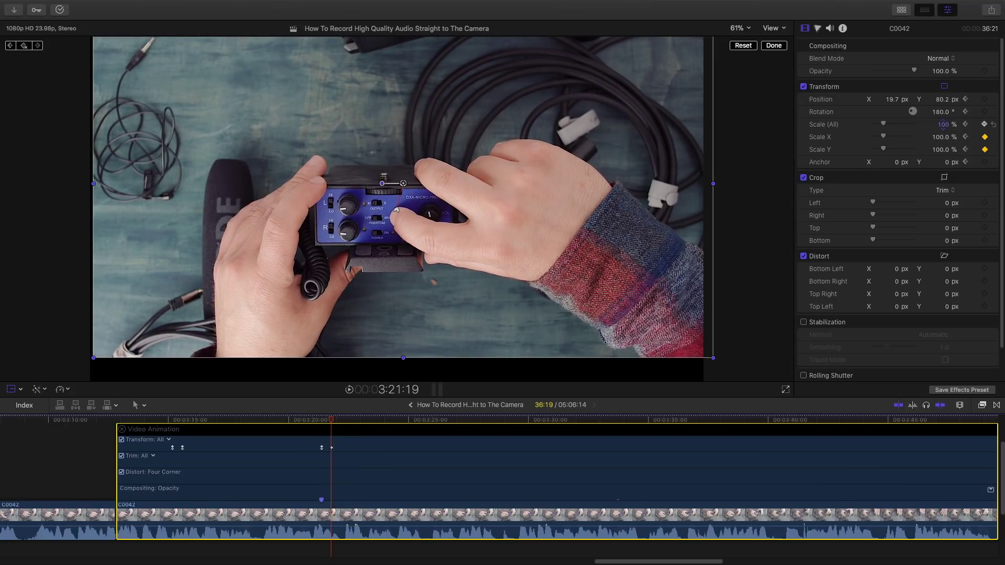
text(100)
key(Return)
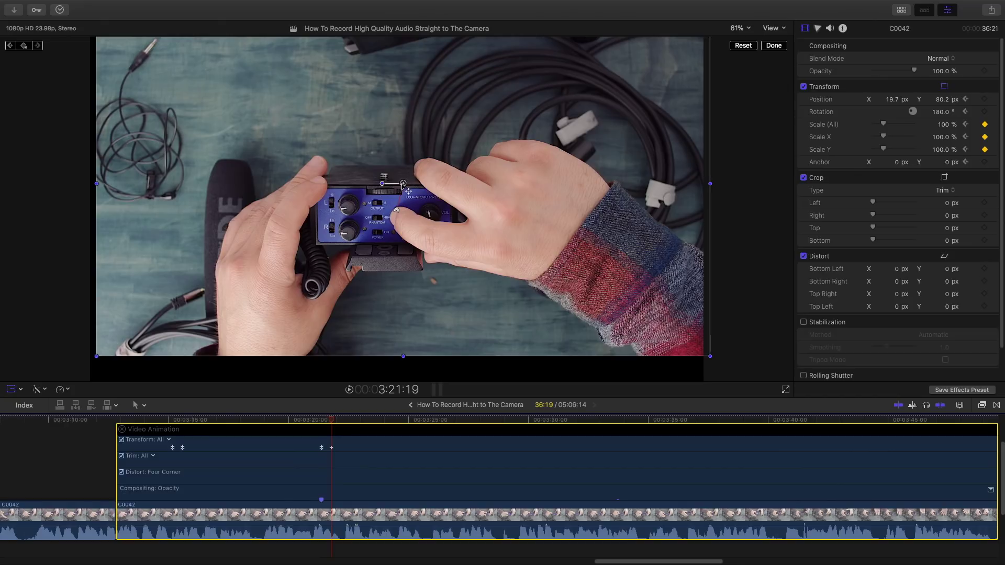
drag(404, 186, 398, 211)
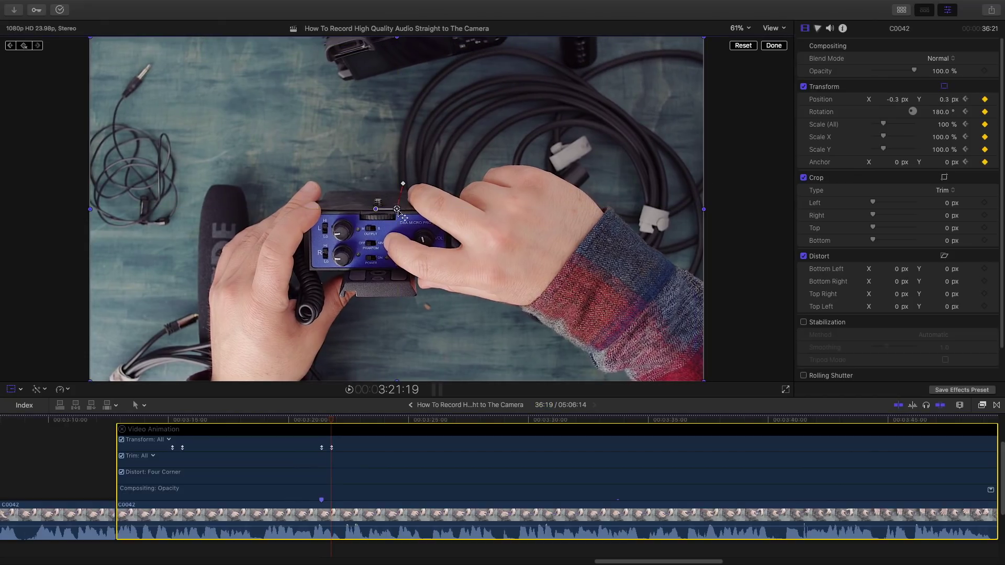
Play back the zoom animation from 3:14:07 to review it
click(163, 420)
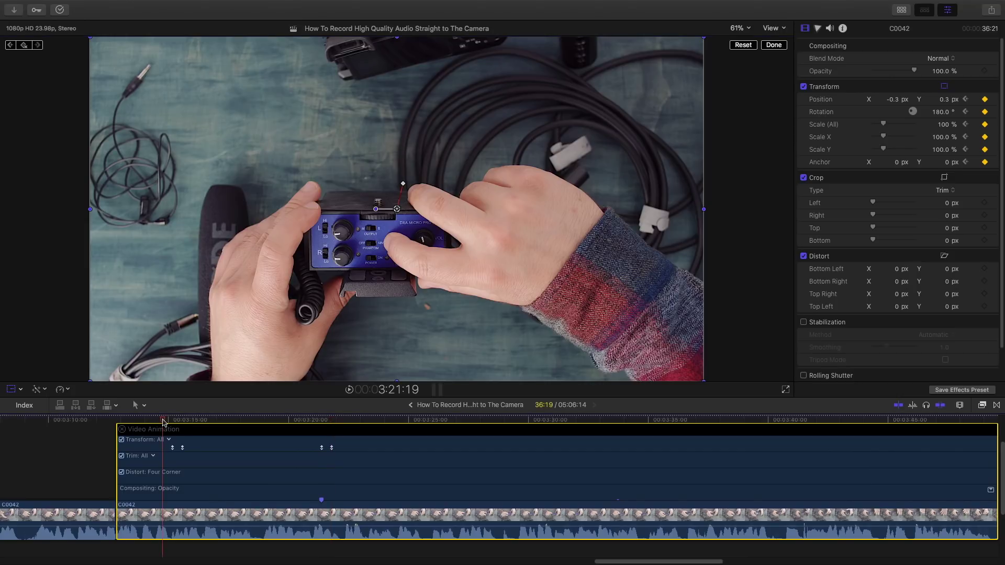
drag(163, 422, 152, 422)
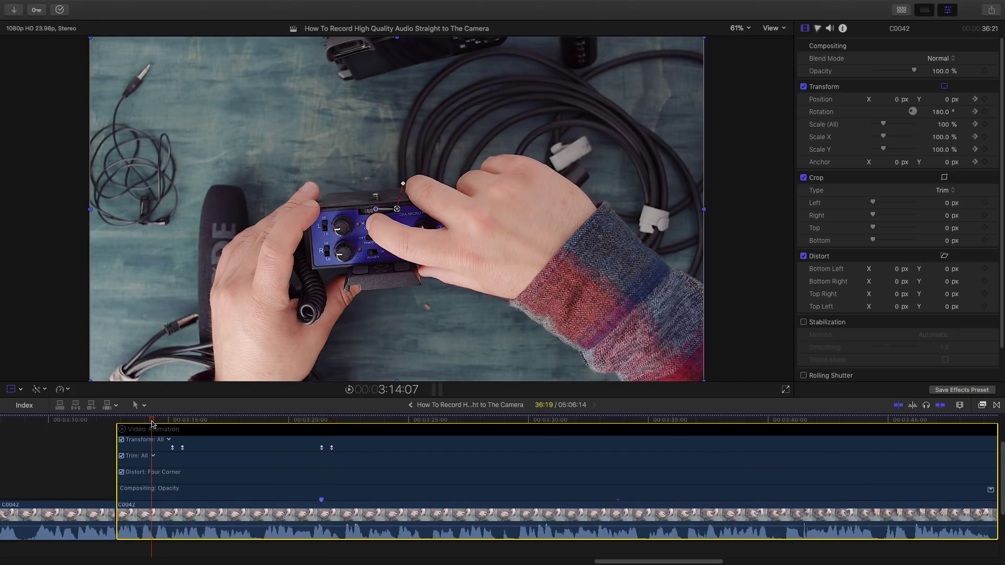
key(space)
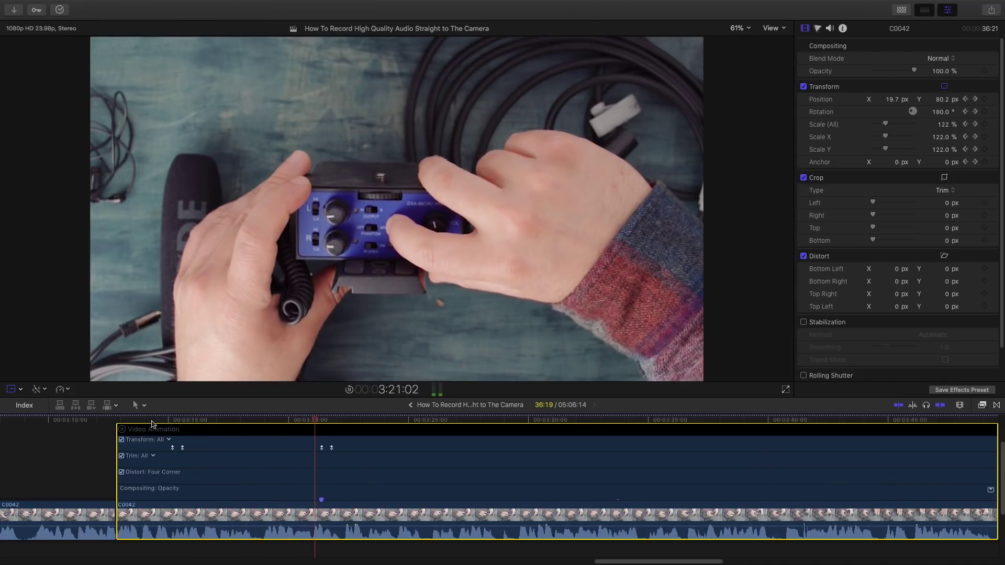
key(space)
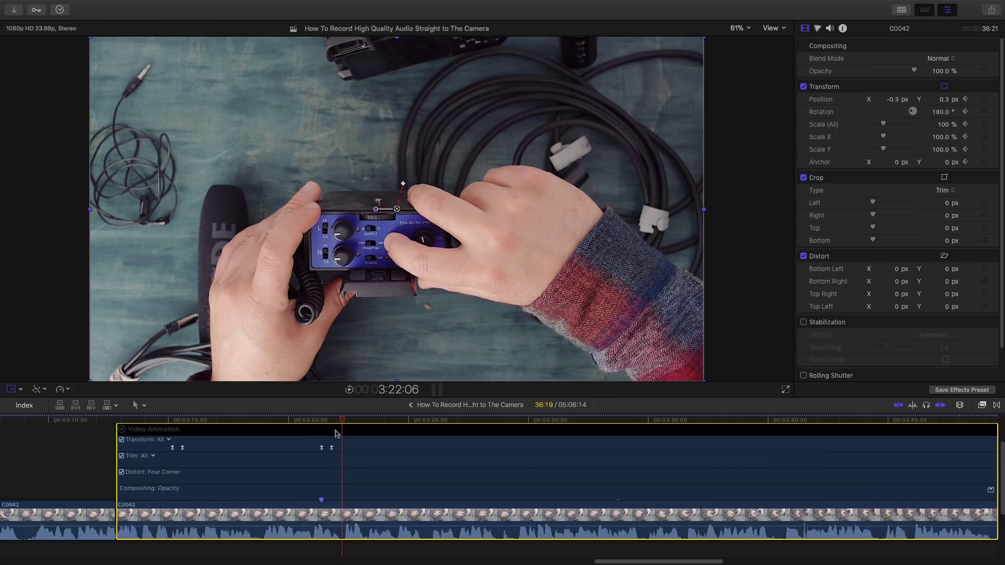
Drag the zoom-out keyframe earlier in the Transform lane and replay to check the timing
drag(343, 422, 323, 433)
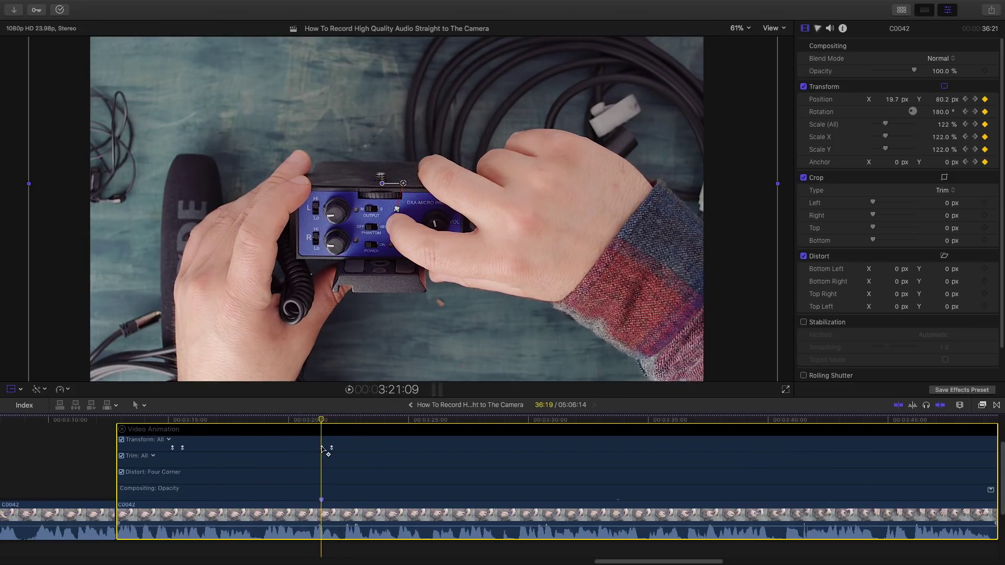
drag(322, 451, 246, 454)
drag(329, 453, 259, 454)
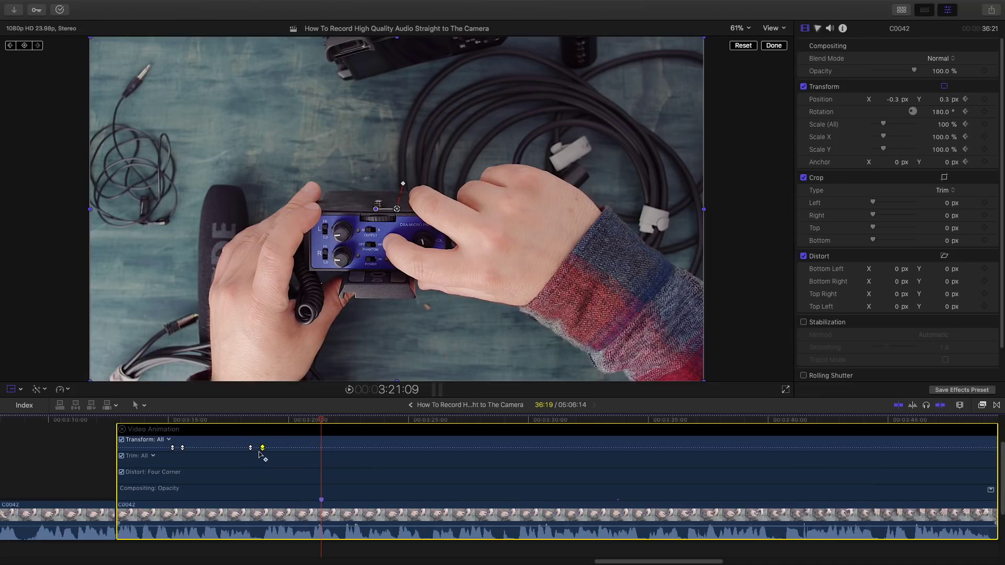
click(165, 422)
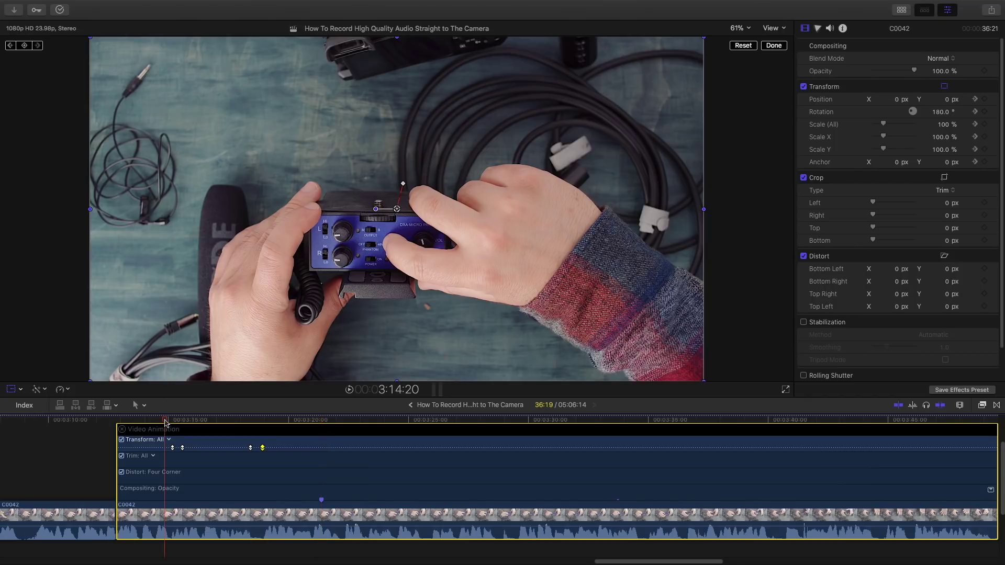
key(space)
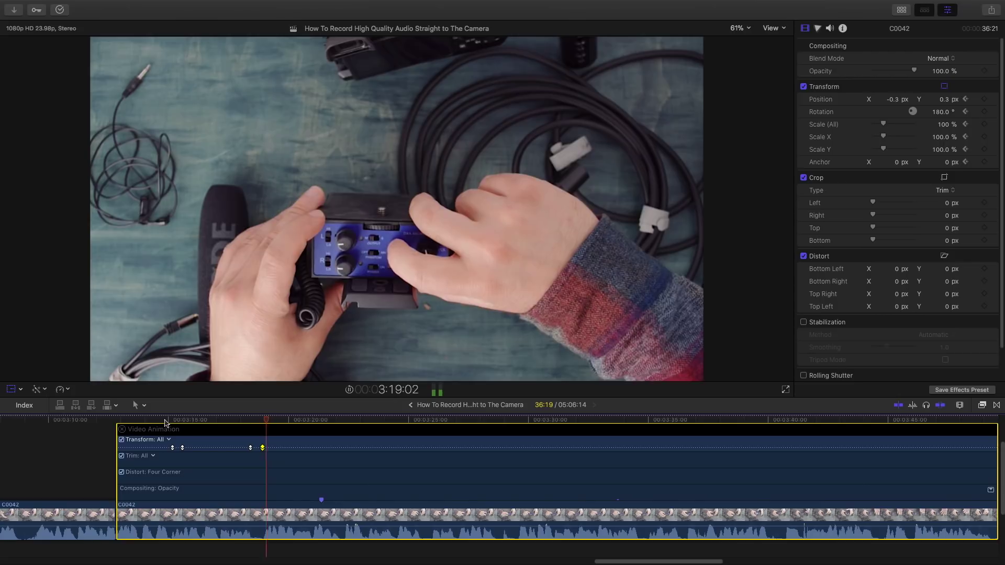
click(261, 448)
Nudge the last and zoom-in end keyframes slightly earlier, replay, and close the animation editor
drag(262, 451, 258, 451)
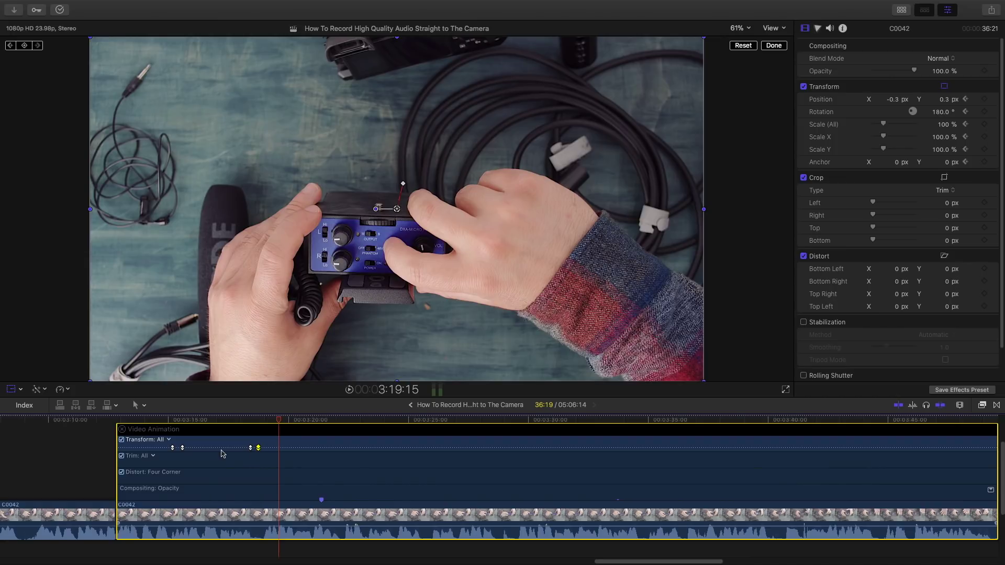
drag(183, 448, 179, 448)
click(167, 417)
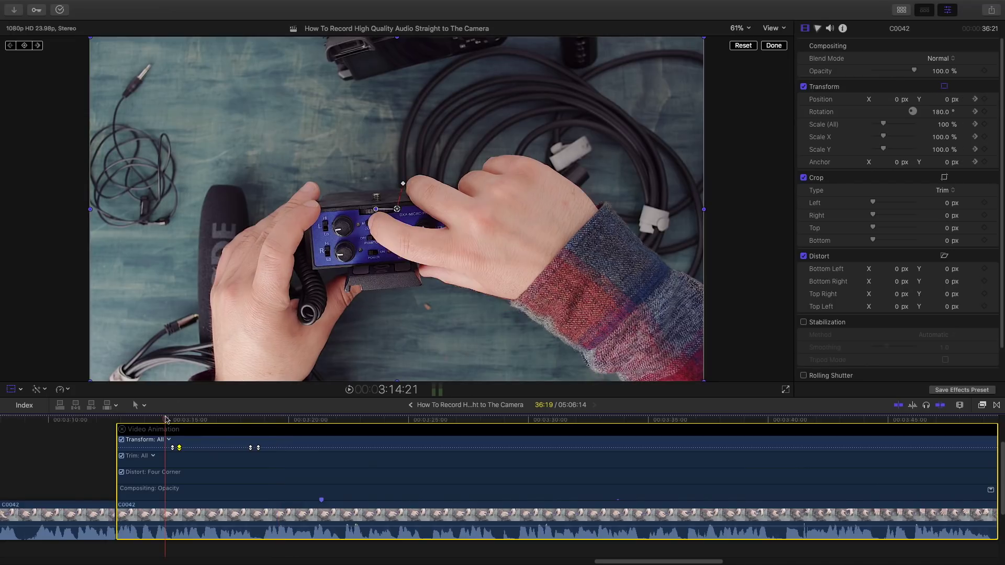
key(space)
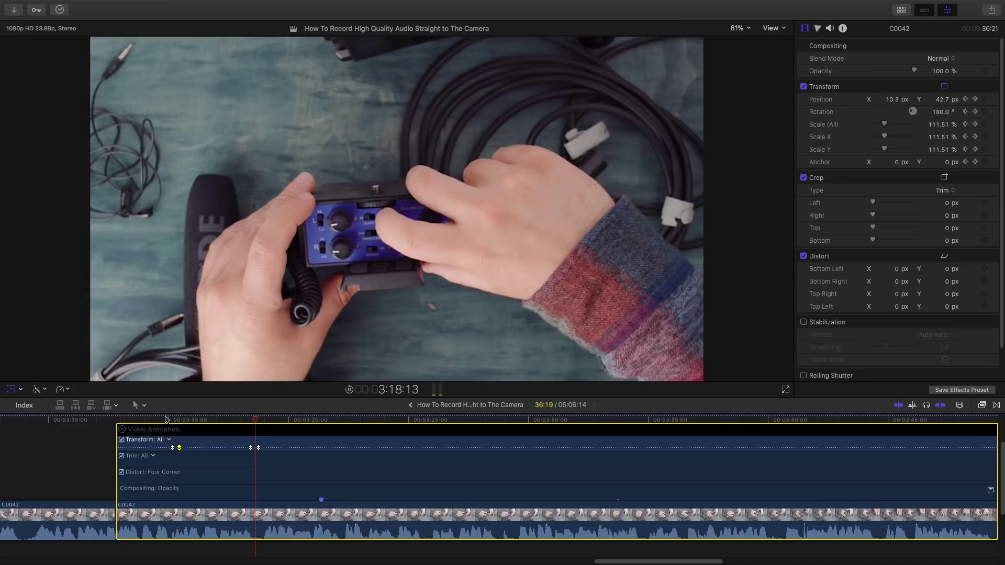
key(space)
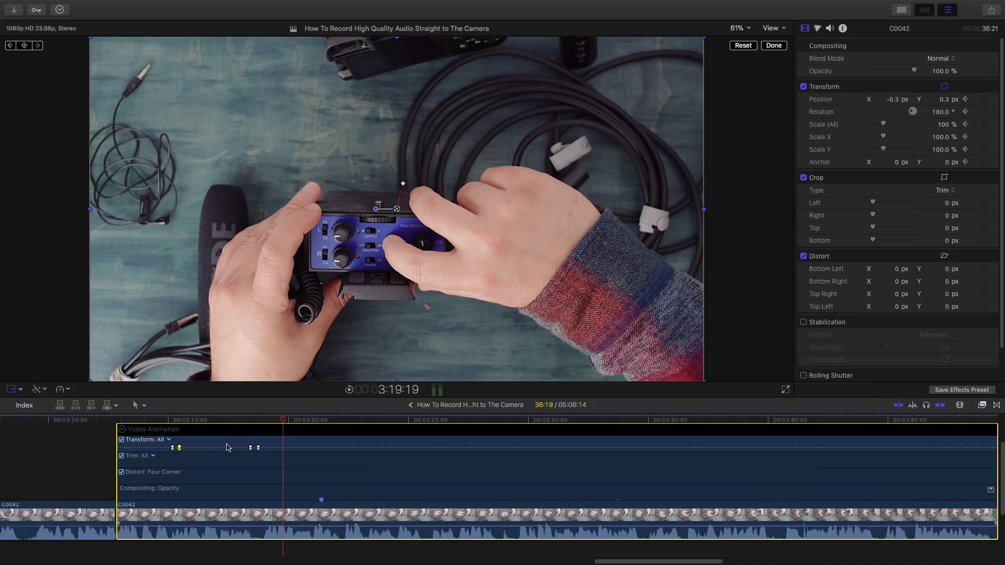
key(ctrl+v)
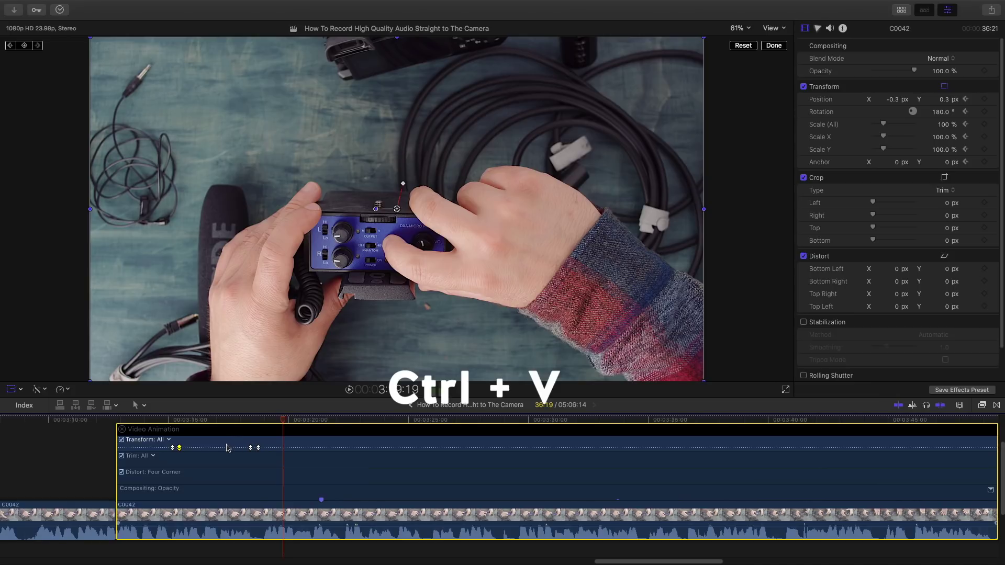
key(ctrl+v)
key(ctrl+v)
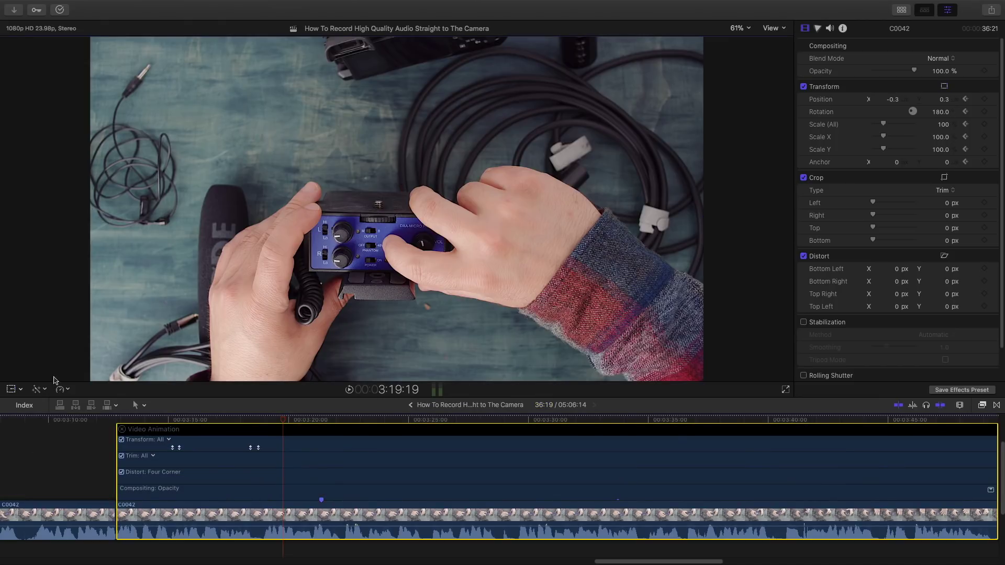
Show the Transform tool's on-screen handles again over clip C0042 in the viewer
key(Escape)
click(10, 389)
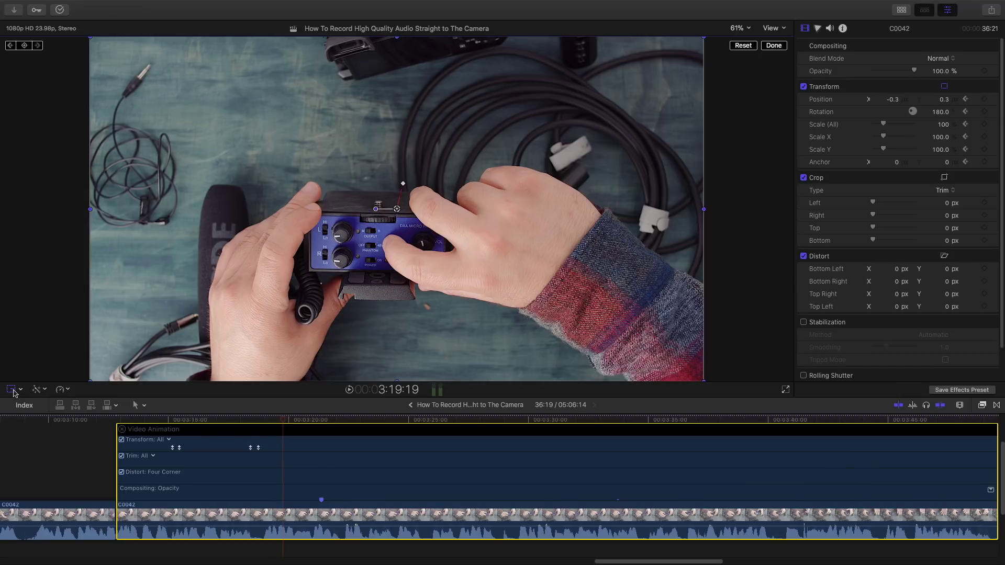